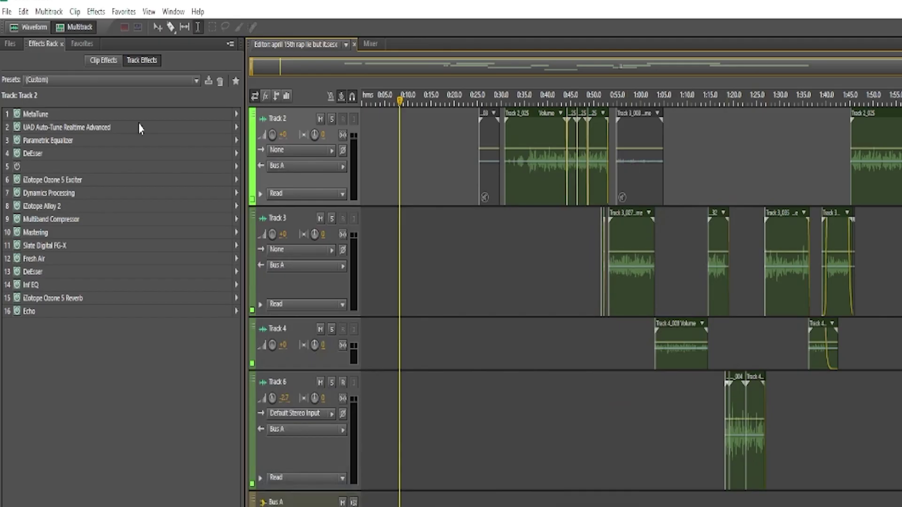
Open the File menu for the open multitrack vocal session
left_click(7, 12)
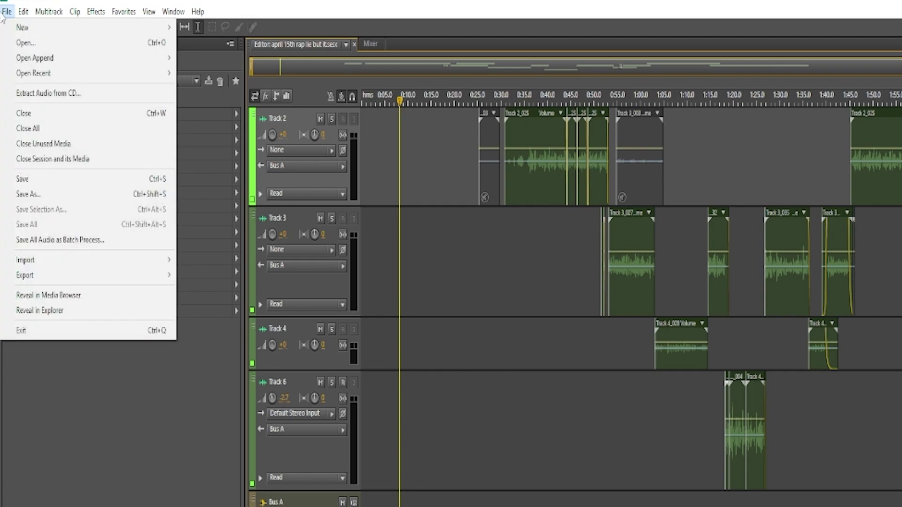
Choose Export > Multitrack Mixdown > Entire Session
mouse_move(27, 277)
mouse_move(249, 330)
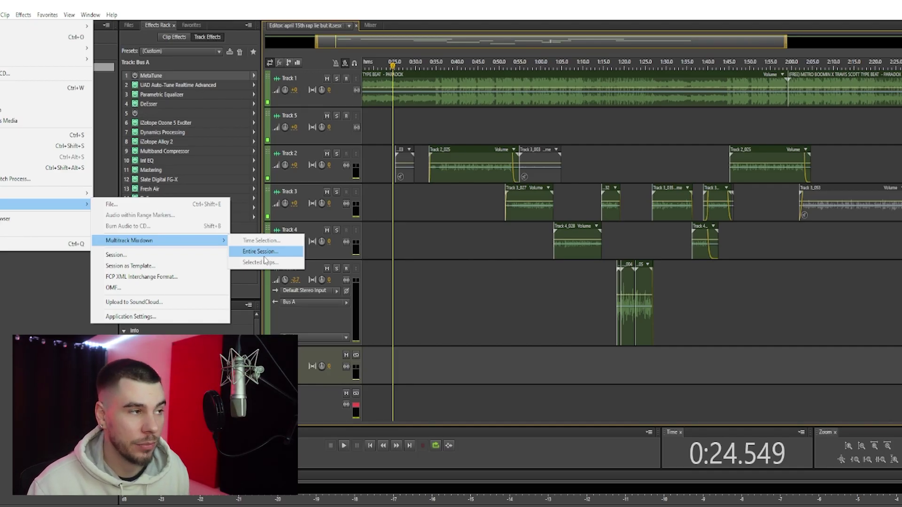
left_click(263, 256)
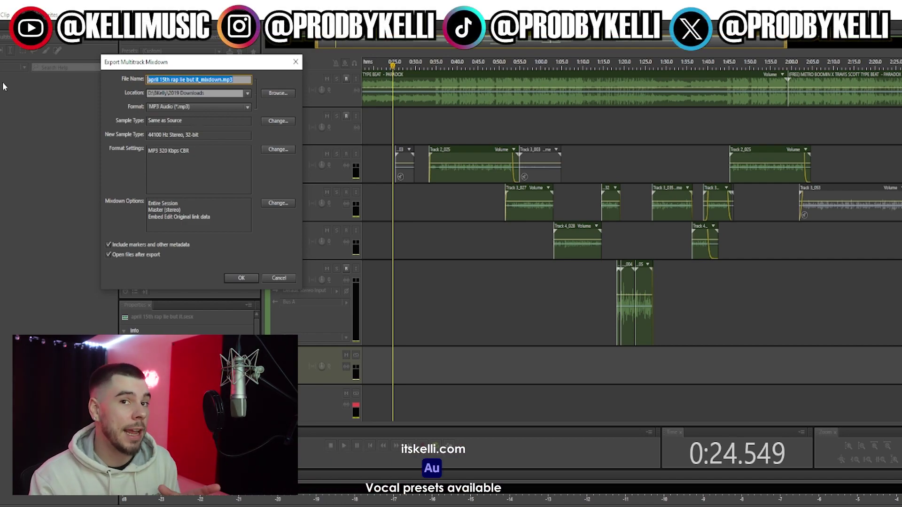
Rename the mixdown file to 'TANK' plus the credited artists' names, then browse for another save folder
type("TANK ")
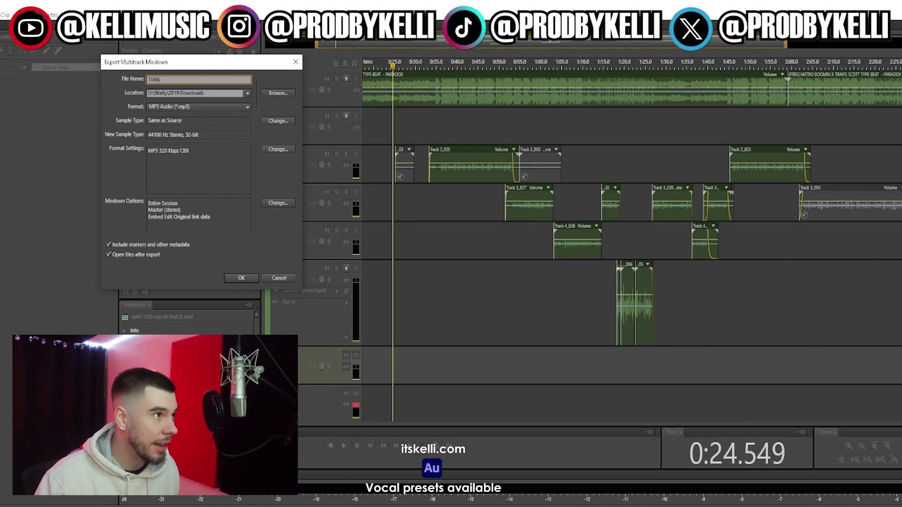
type("- KELLI")
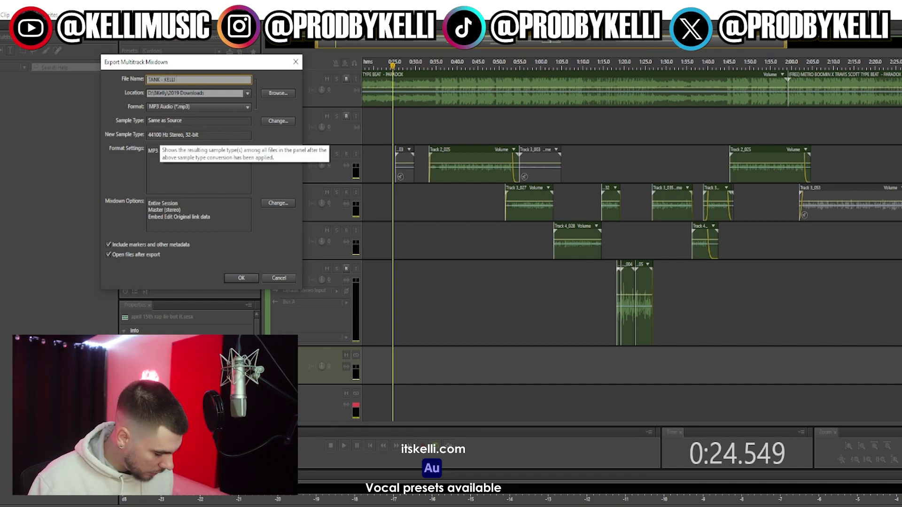
type(" X ALEX LAD")
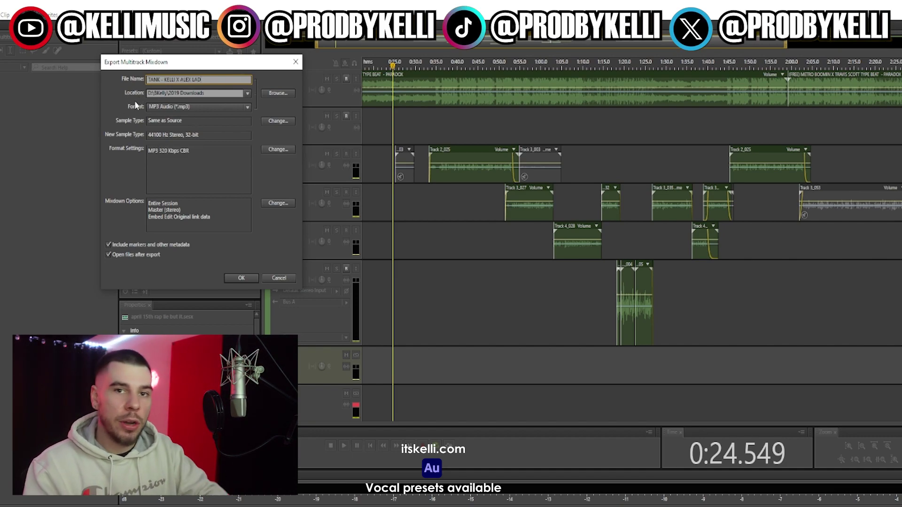
left_click(279, 94)
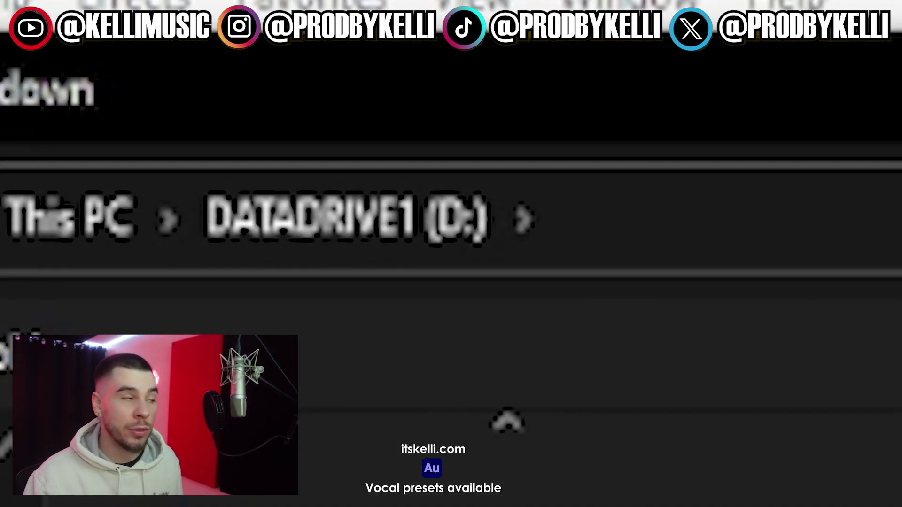
Create a RECORDINGS 2024 folder on the D: drive, open it, and save the mixdown there
right_click(276, 216)
mouse_move(317, 320)
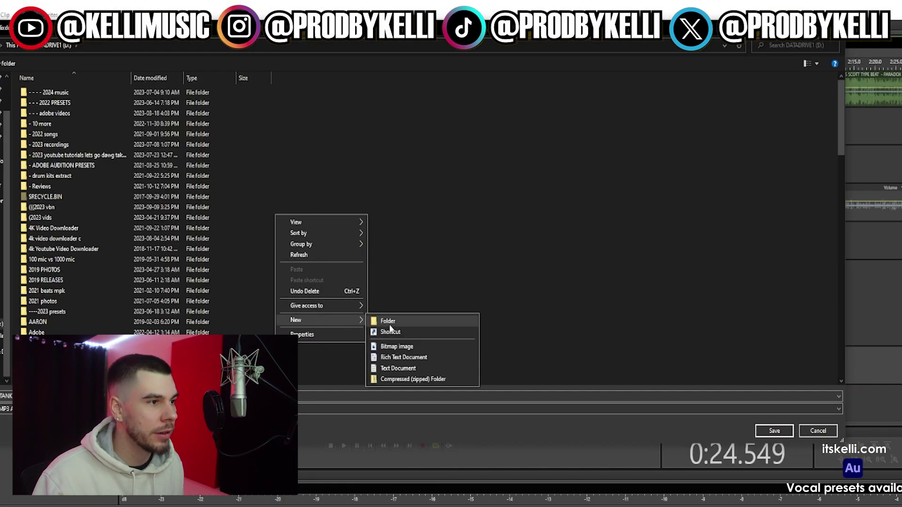
left_click(397, 324)
type("RECORDINGS")
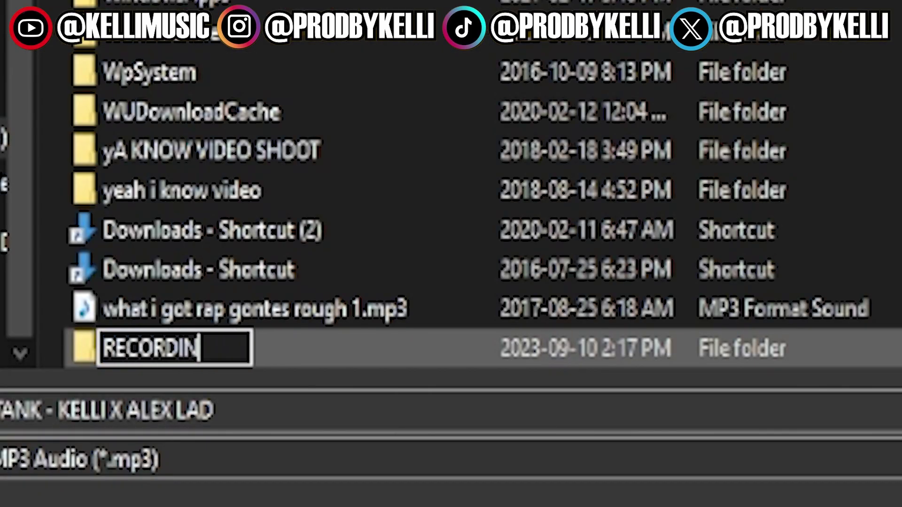
type(" 2024")
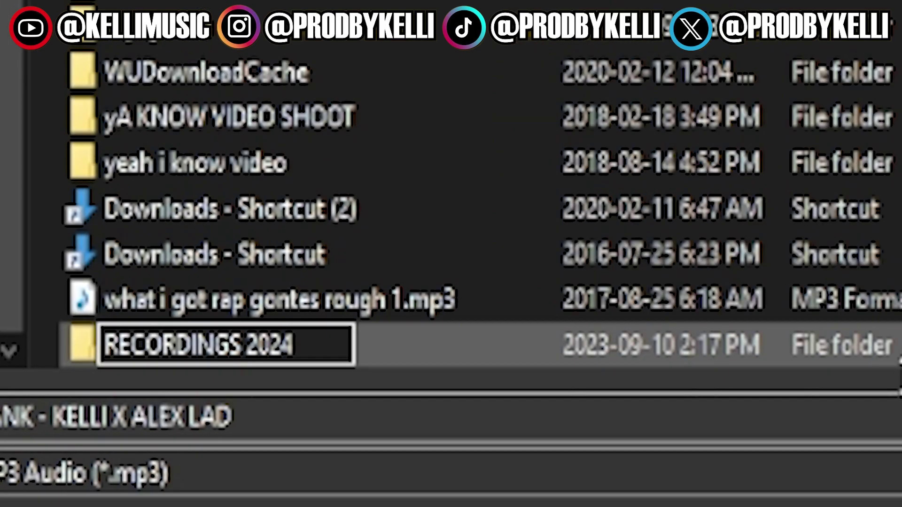
double_click(512, 357)
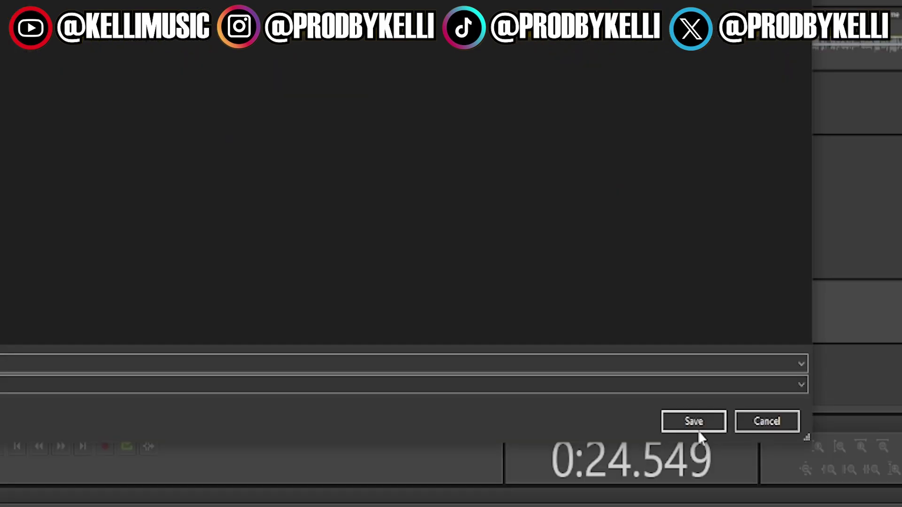
left_click(695, 421)
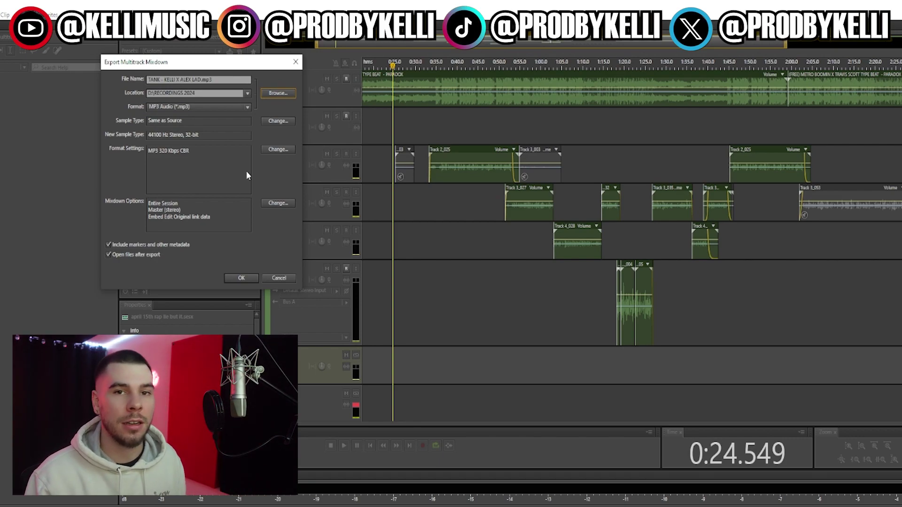
left_click(229, 108)
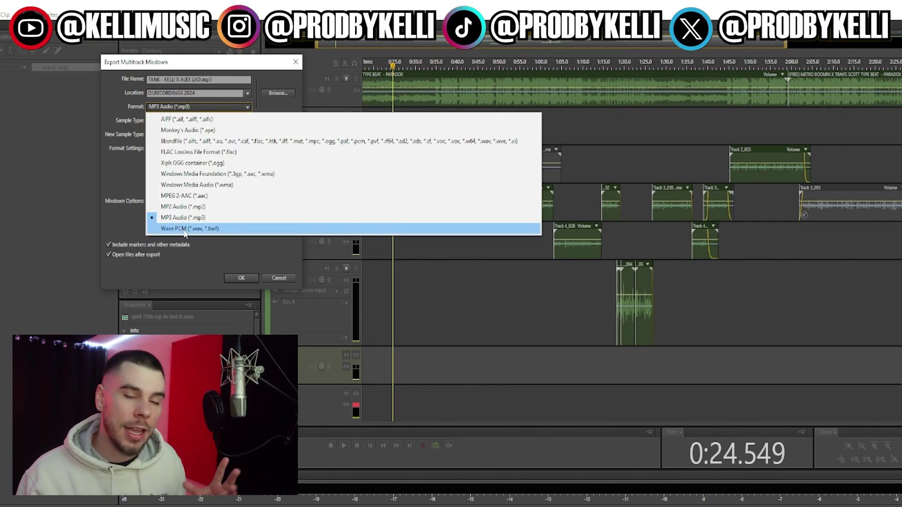
left_click(243, 221)
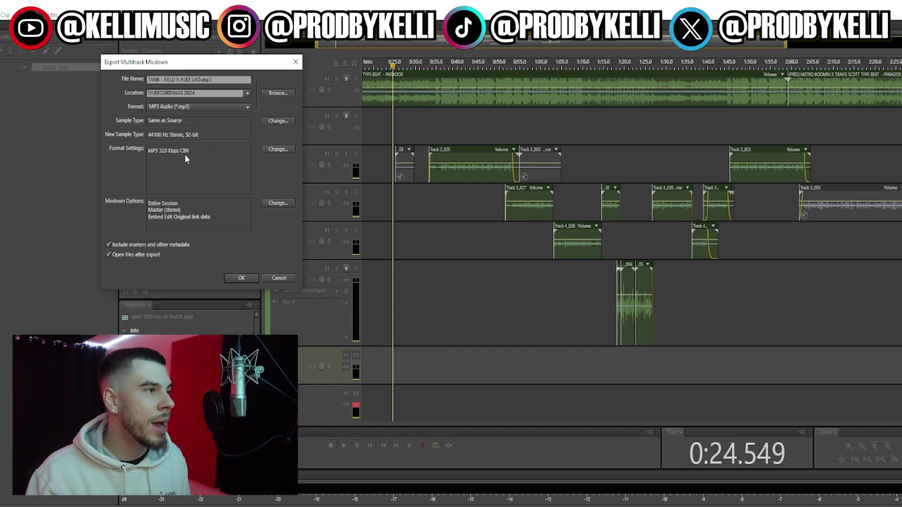
left_click(277, 149)
left_click(213, 177)
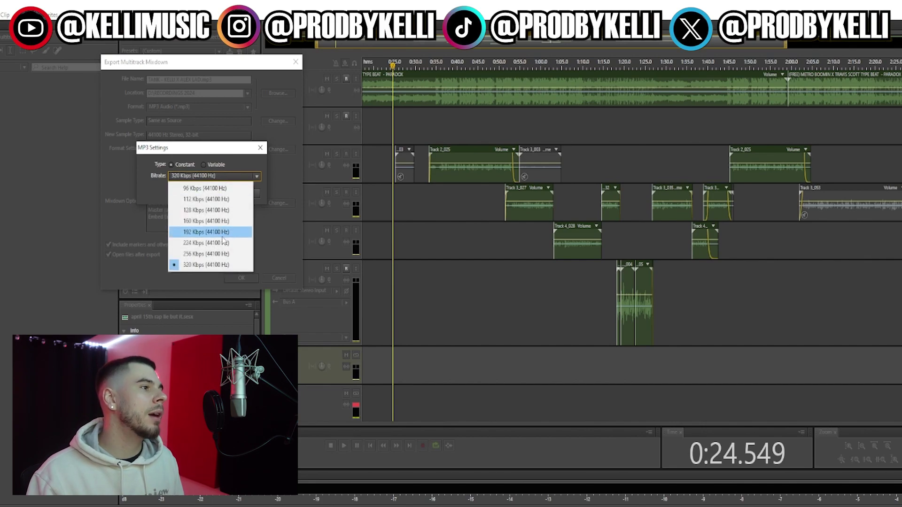
left_click(240, 266)
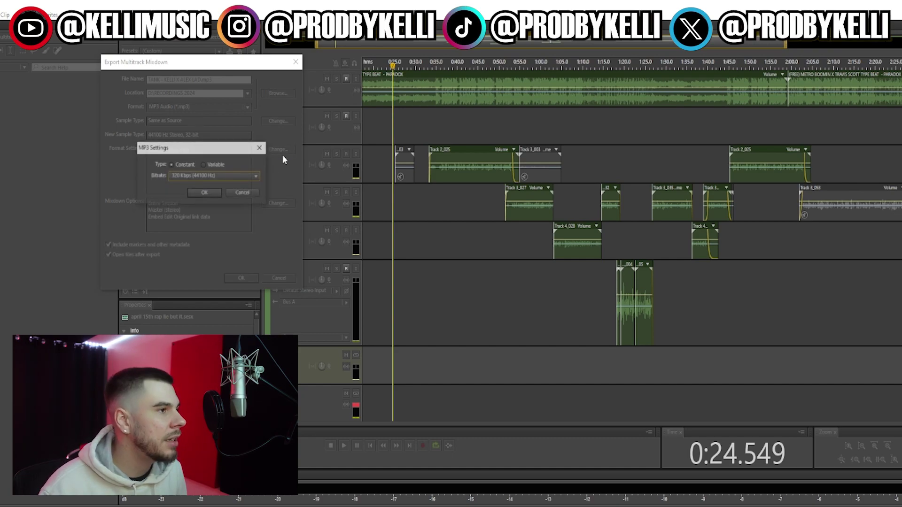
left_click(221, 175)
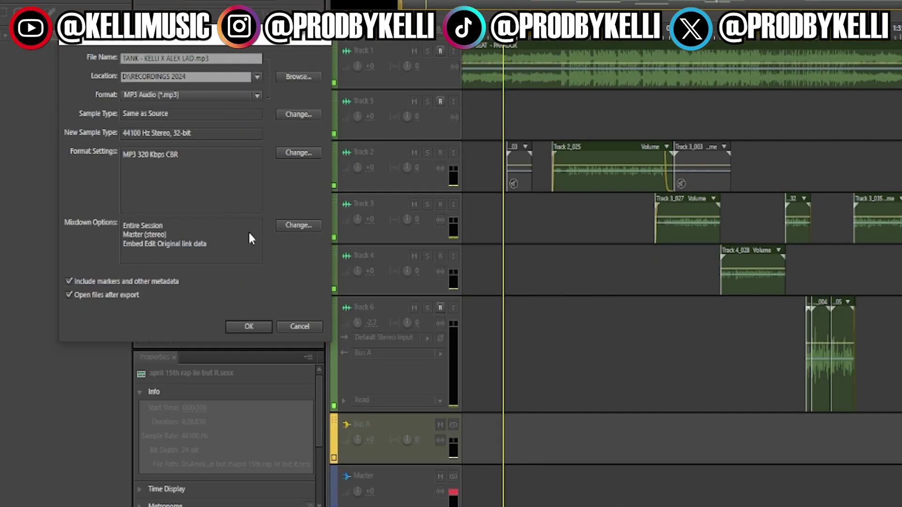
left_click(241, 207)
scroll(453, 272, "down", 1)
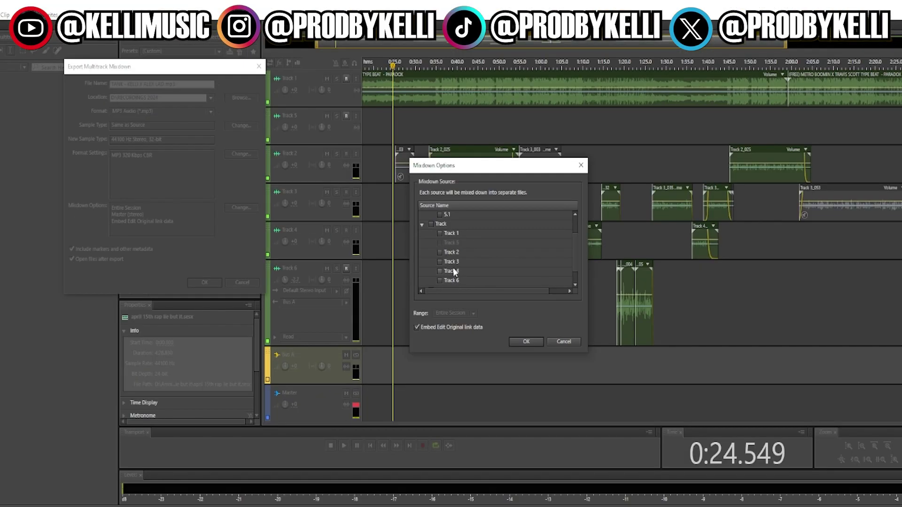
left_click(440, 252)
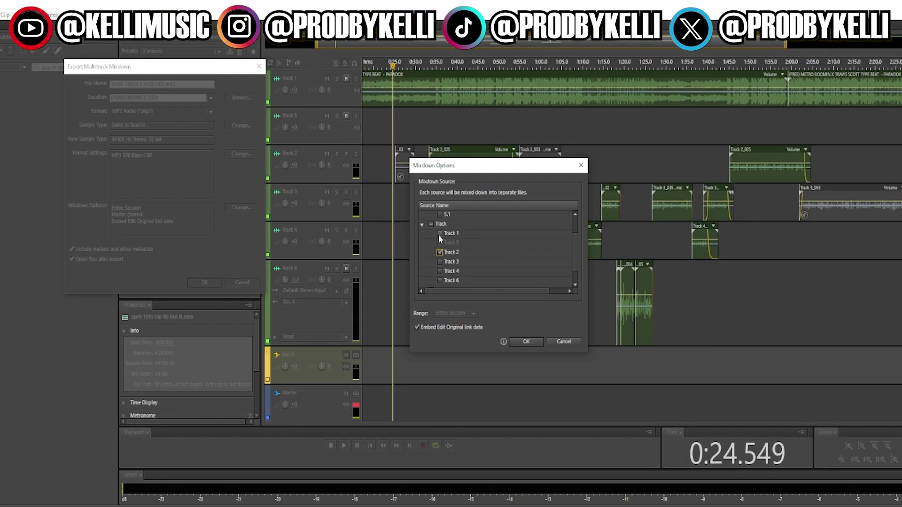
left_click(439, 271)
left_click(440, 280)
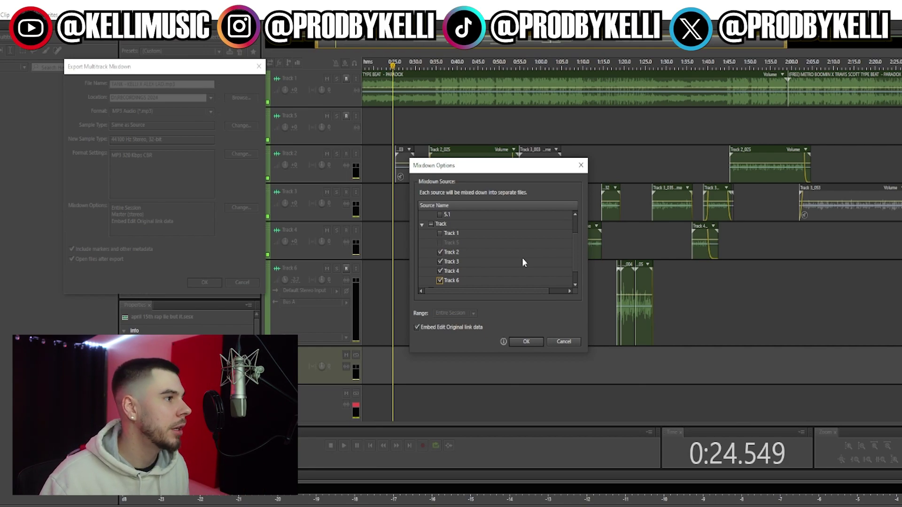
left_click(564, 341)
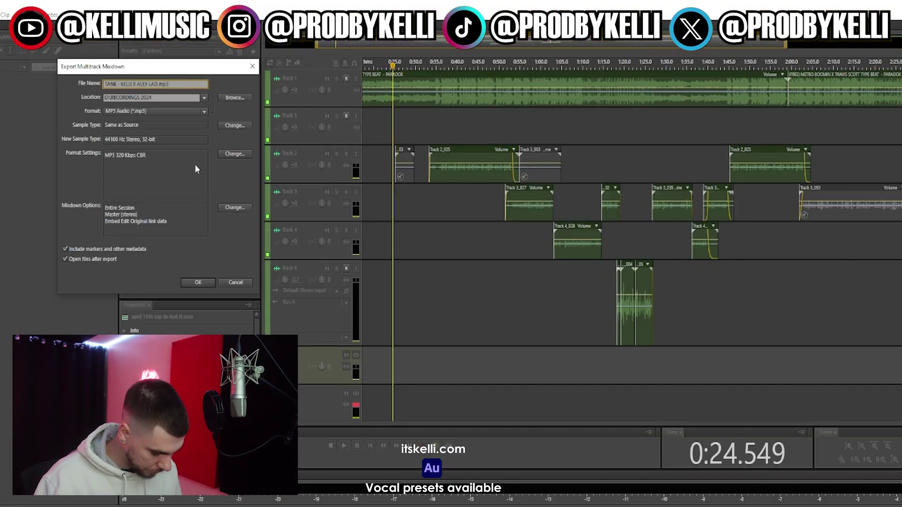
Append (ROUGH) to the export file name and start the MP3 mixdown export
left_click(159, 84)
type("(ROUGH)")
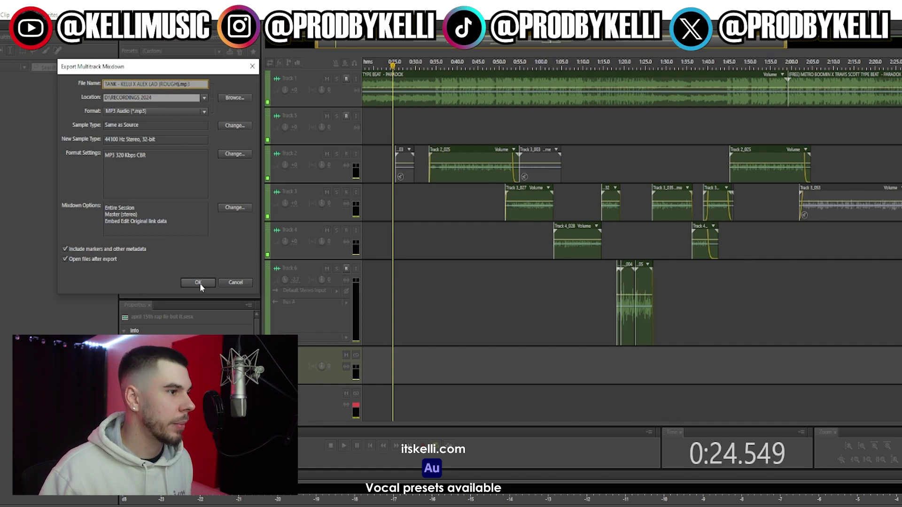
left_click(198, 282)
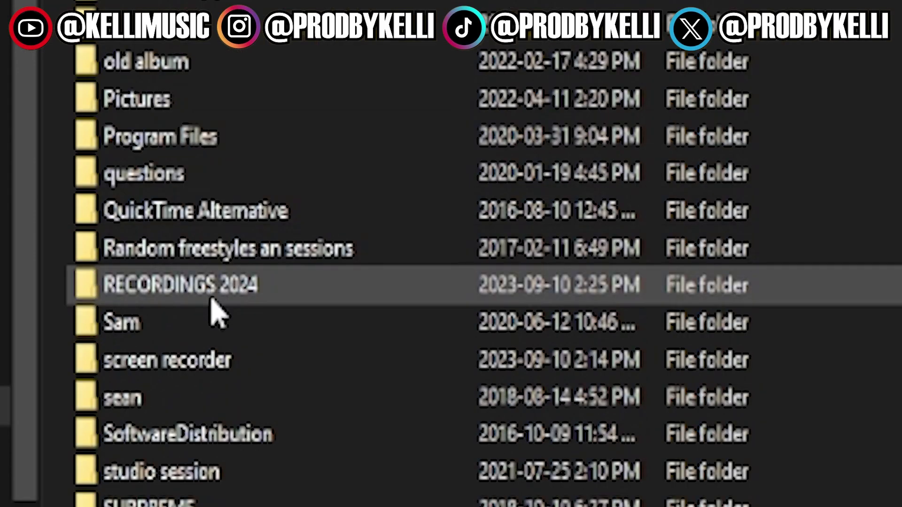
Open the RECORDINGS 2024 folder in File Explorer and select the exported rough-mix MP3
mouse_move(193, 294)
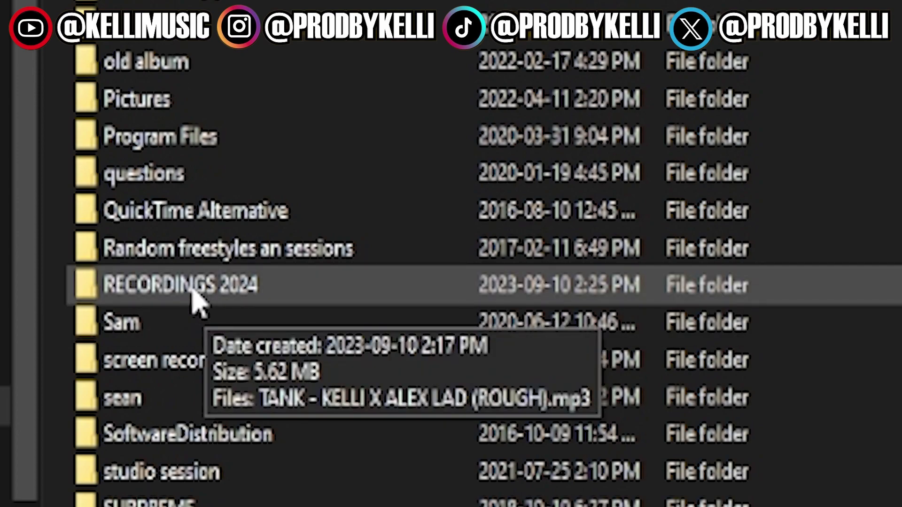
double_click(193, 292)
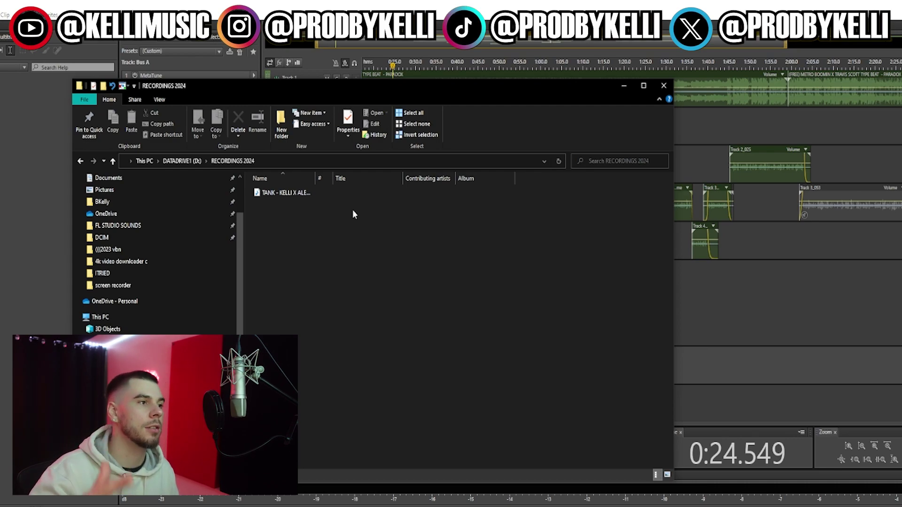
left_click(286, 194)
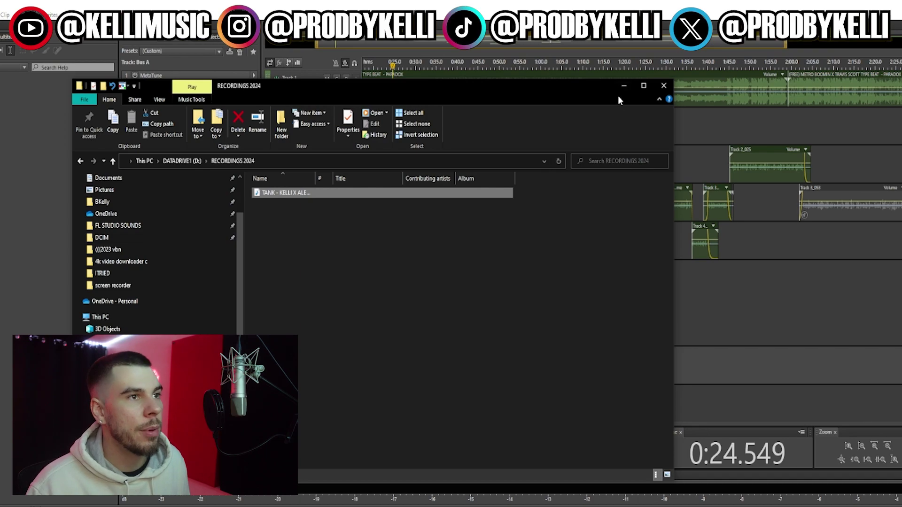
Return to the session, zoom to about 0:20–1:20, and try a range selection over Track 2
left_click(624, 86)
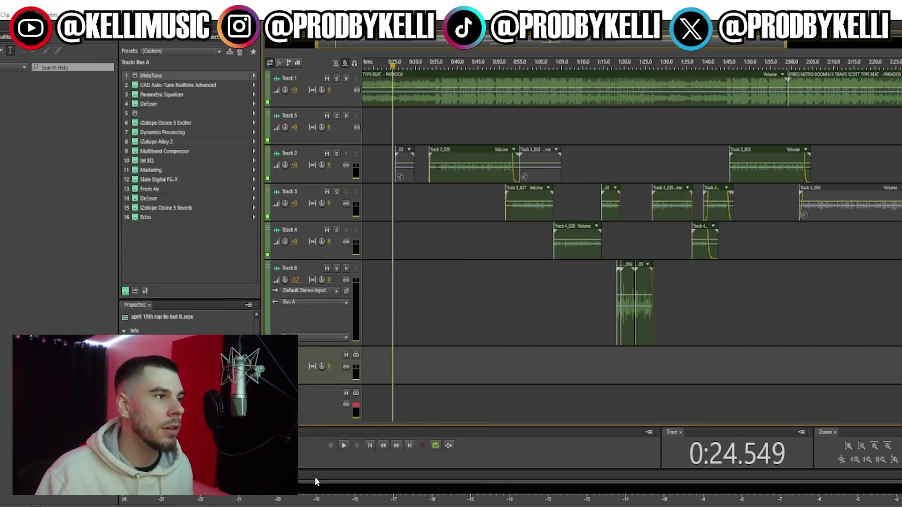
left_click_drag(784, 47, 543, 46)
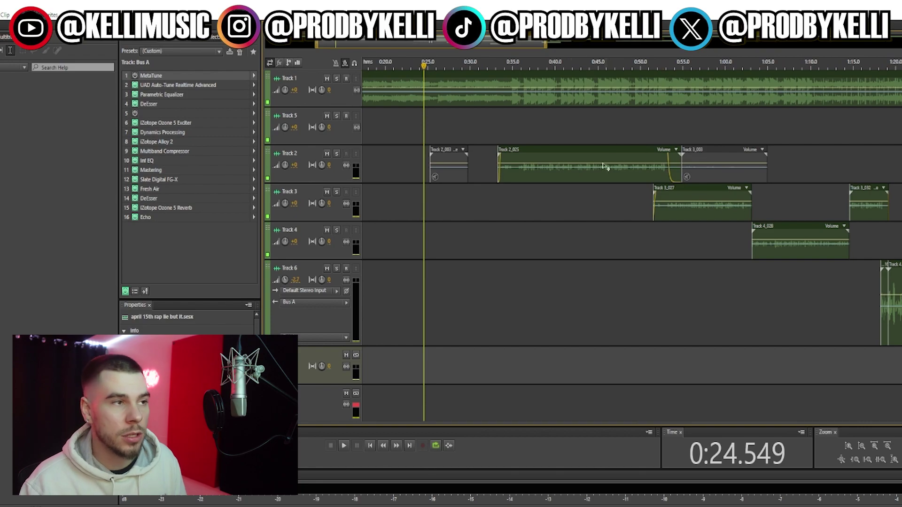
left_click_drag(494, 183, 666, 176)
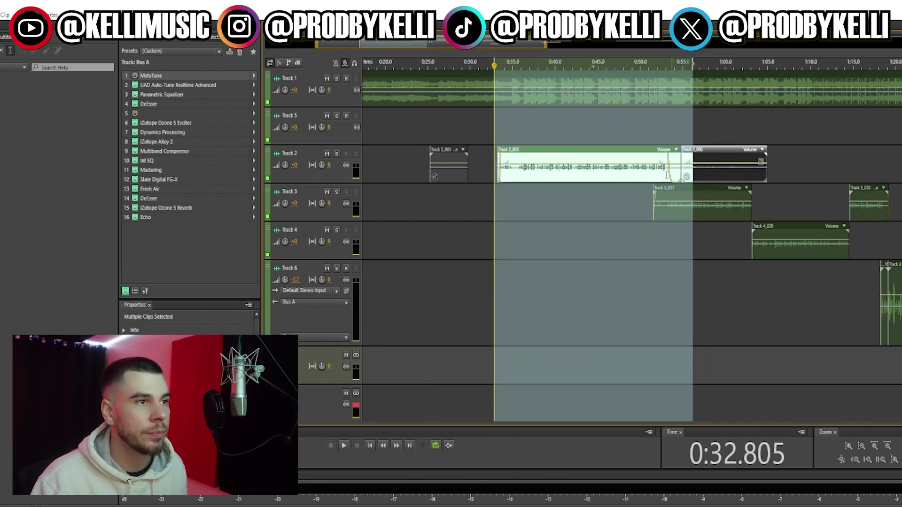
right_click(588, 178)
left_click(545, 261)
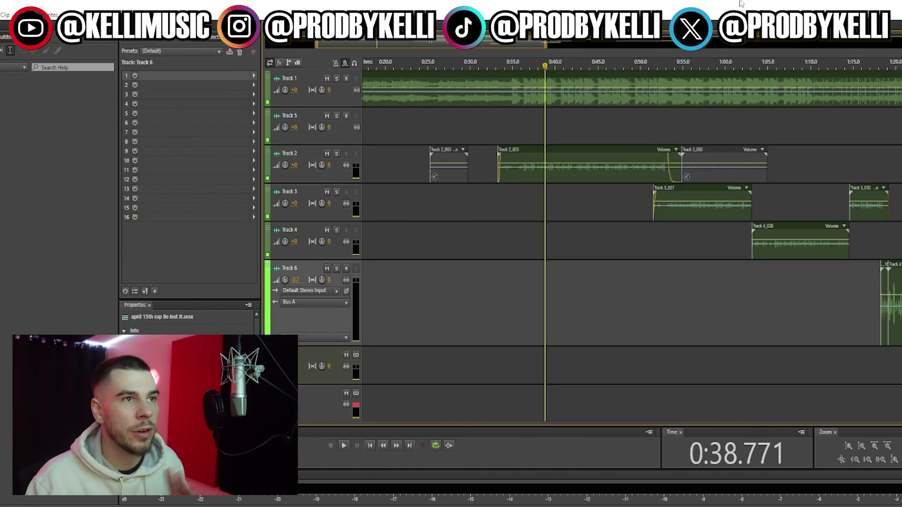
Zoom back out to the whole song and select a time range across Track 2's clips
left_click_drag(547, 47, 777, 46)
left_click(844, 171)
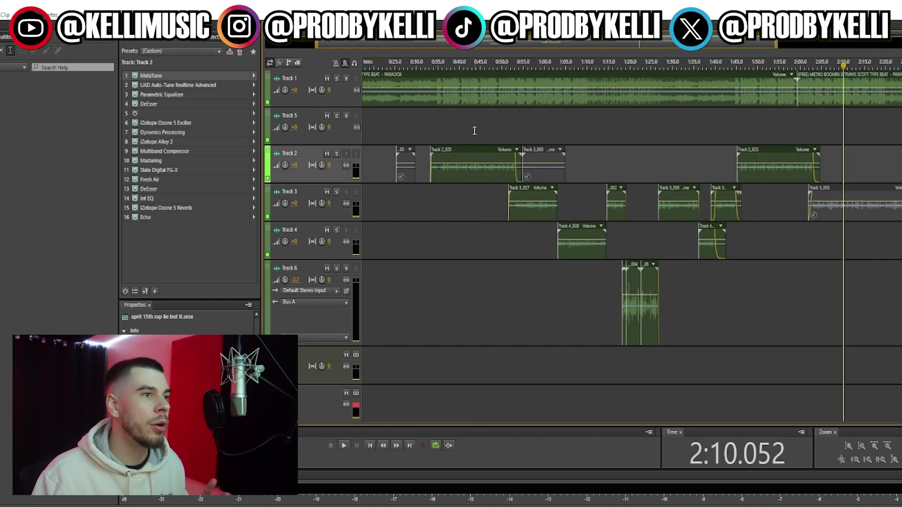
left_click_drag(827, 168, 424, 172)
right_click(454, 172)
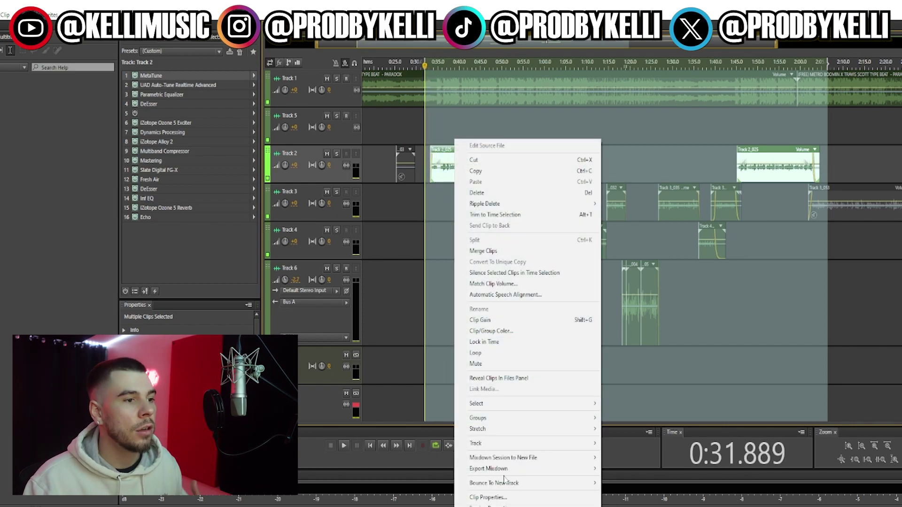
mouse_move(518, 472)
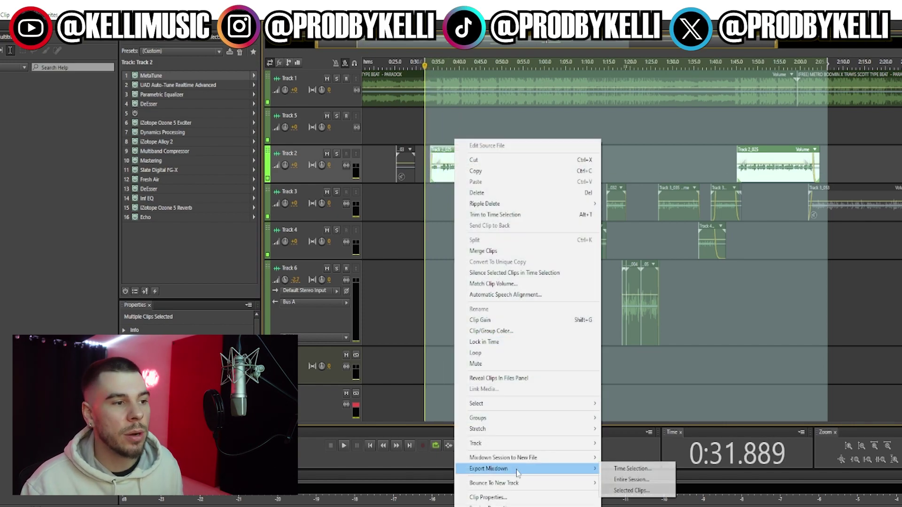
left_click(652, 469)
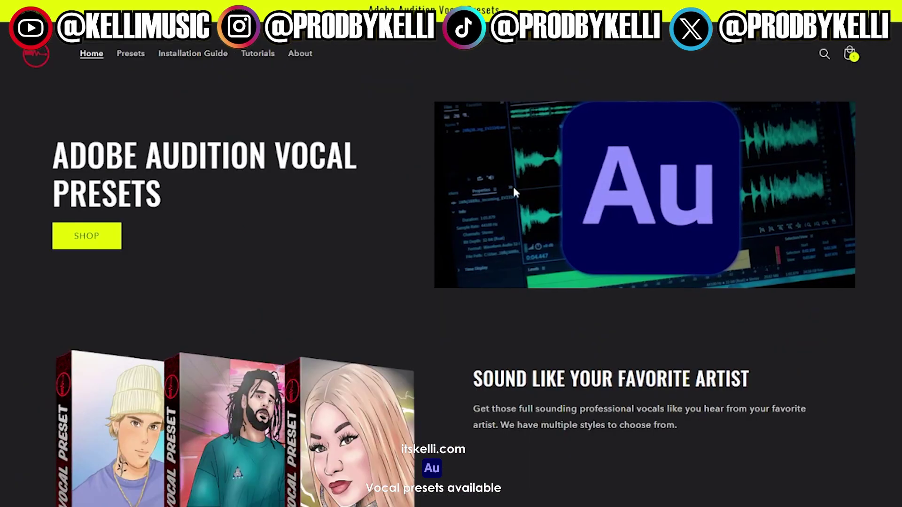
Open the Presets page and scroll through preset packs like STAY and POP OUT
left_click(131, 55)
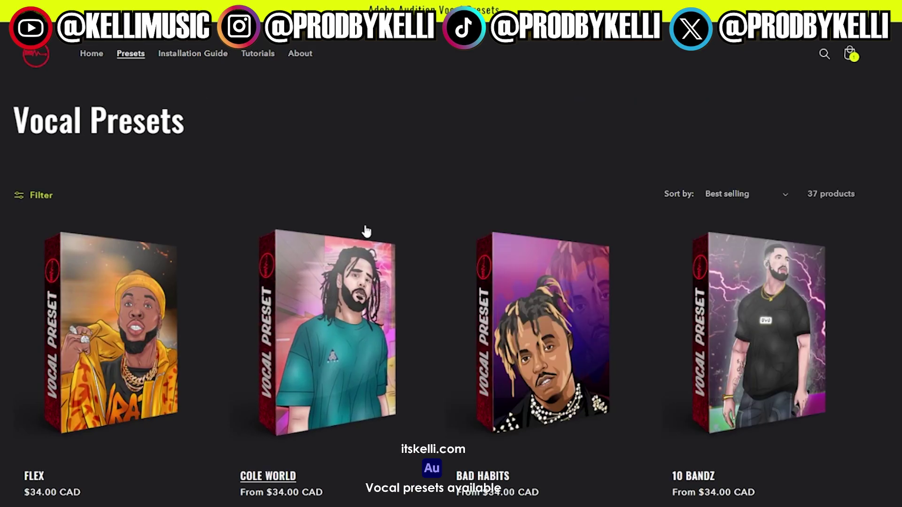
scroll(365, 230, "down", 8)
scroll(365, 230, "down", 12)
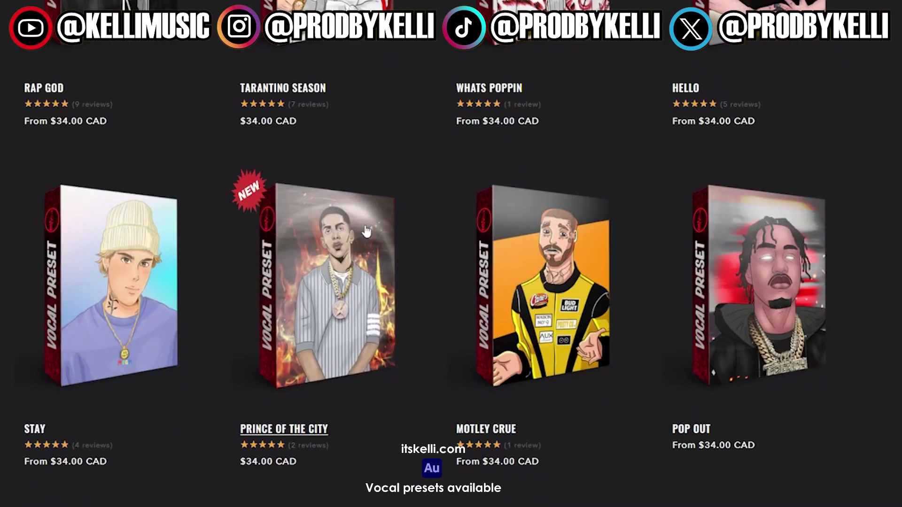